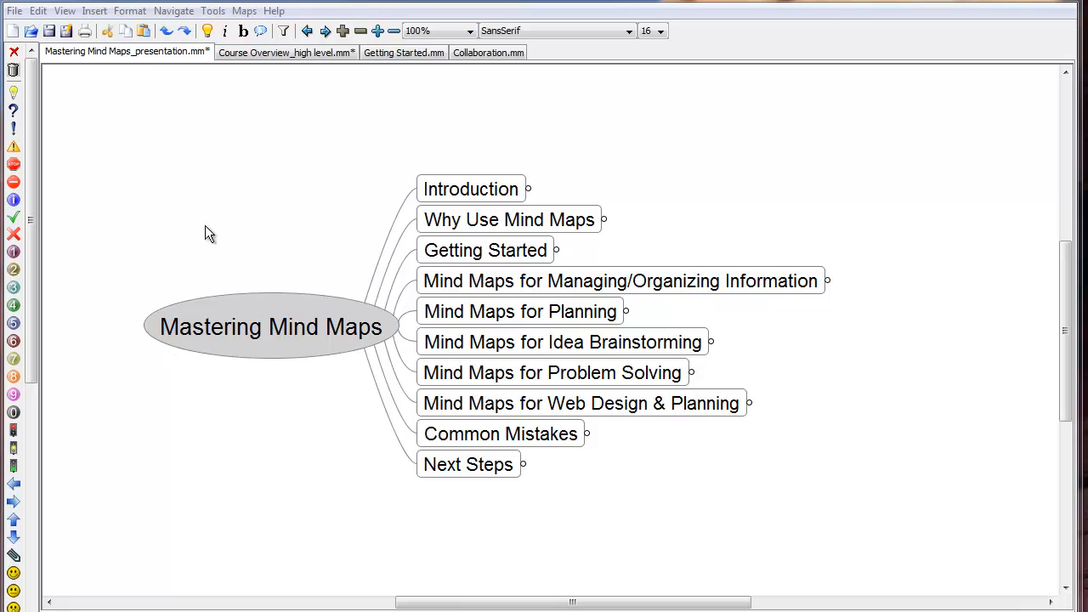
- Expand and collapse the Introduction and Why Use Mind Maps branches in turn to review their subtopics
drag(286, 222, 211, 255)
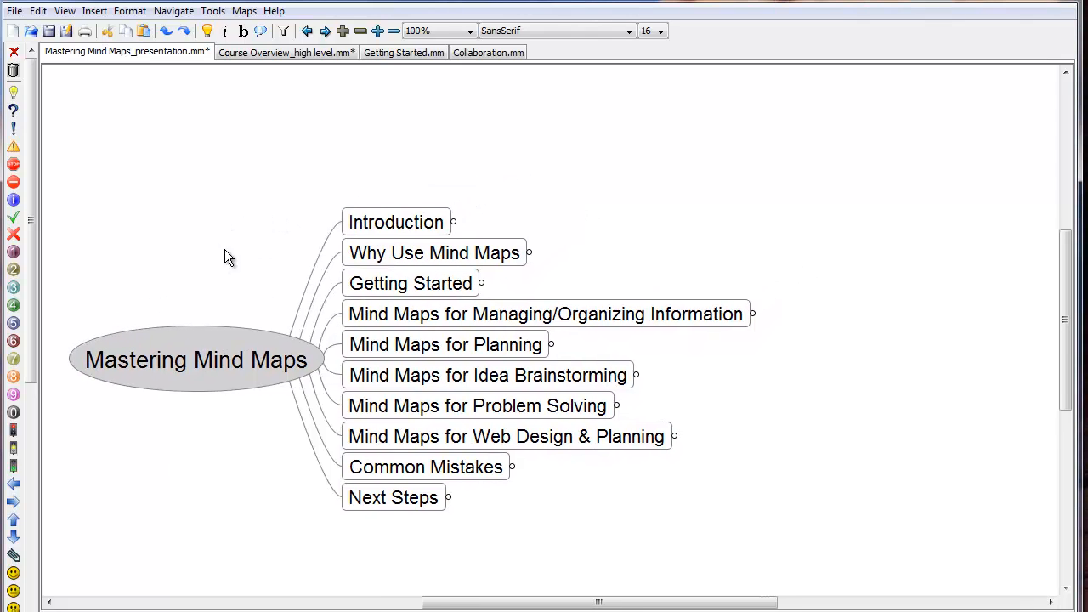
click(453, 222)
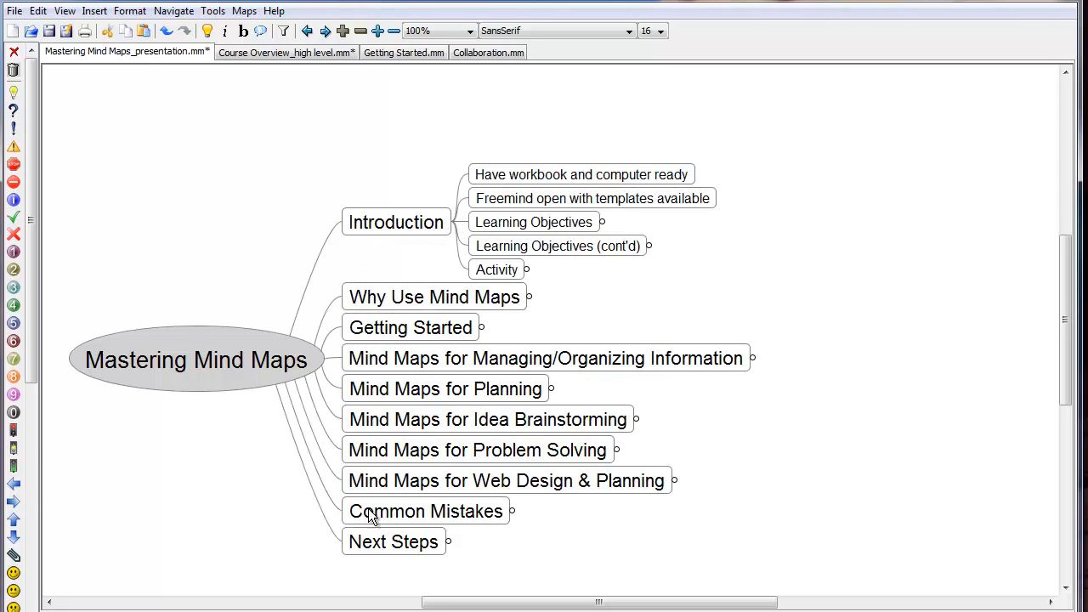
click(454, 223)
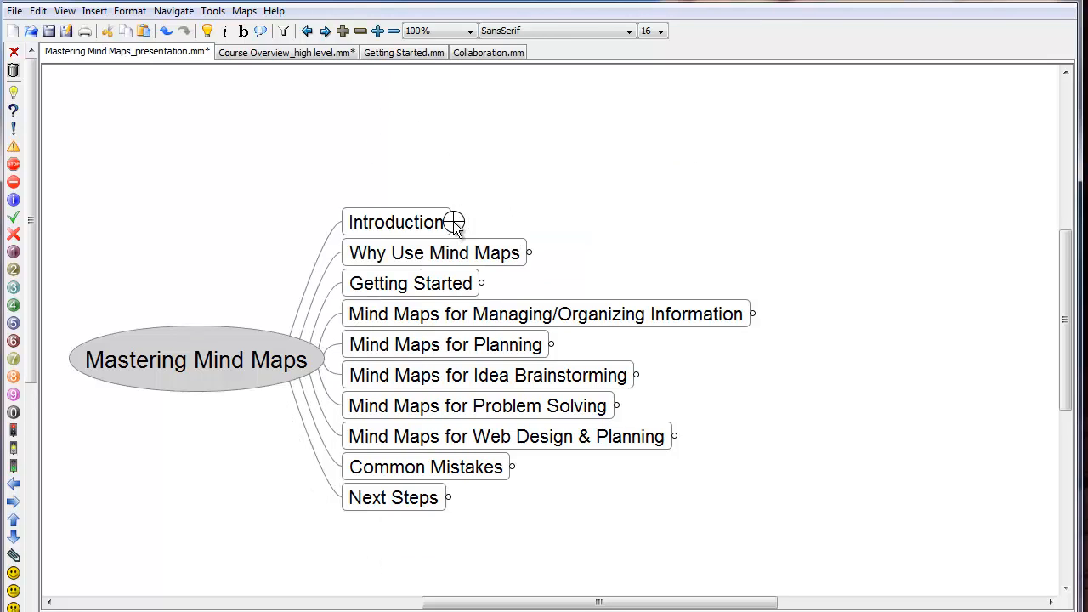
click(527, 253)
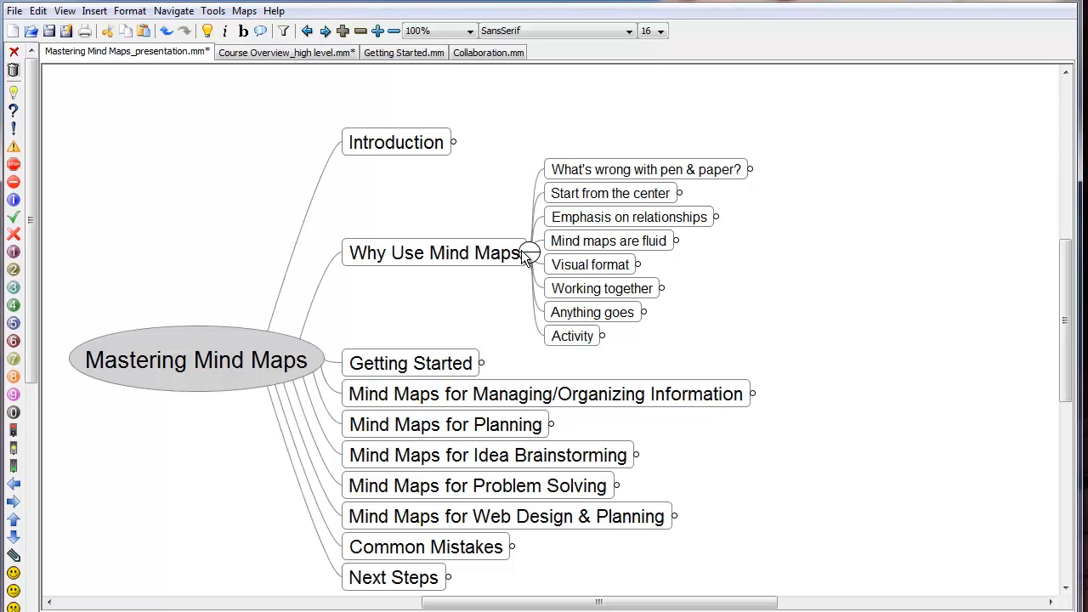
click(527, 254)
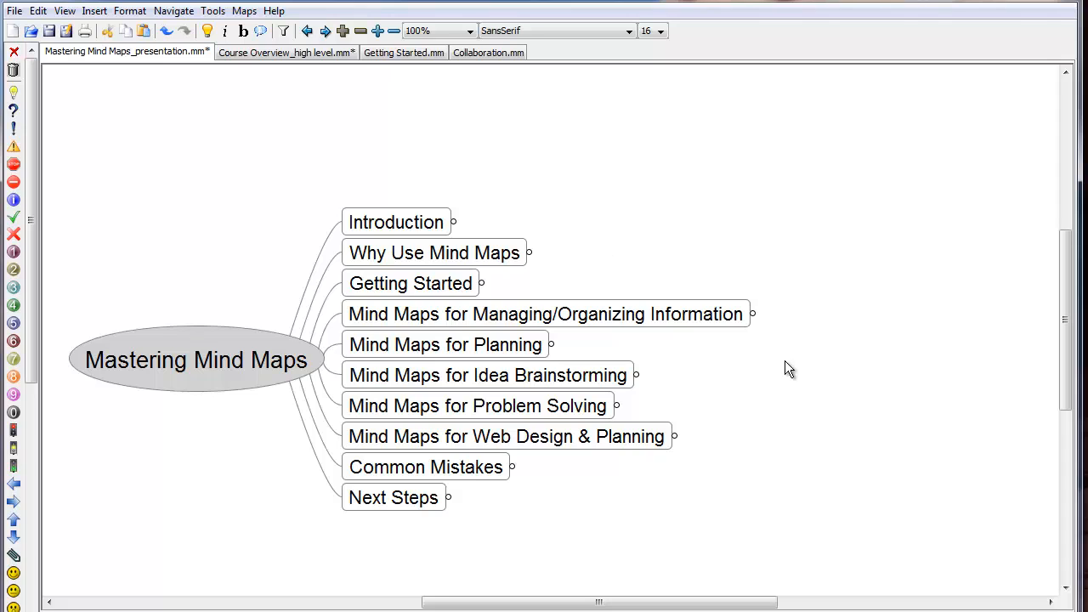
- Examine Why use mind maps? under Mind Maps for Web Design & Planning, including Usual benefits and Easy for communication, and collapse the branch
click(677, 437)
drag(812, 290, 587, 239)
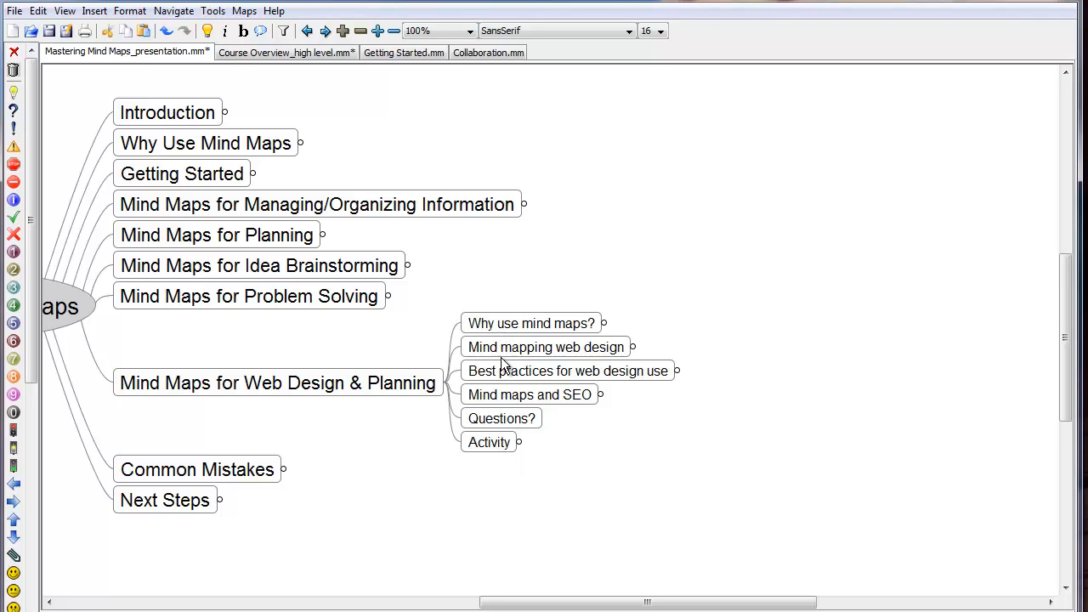
click(604, 323)
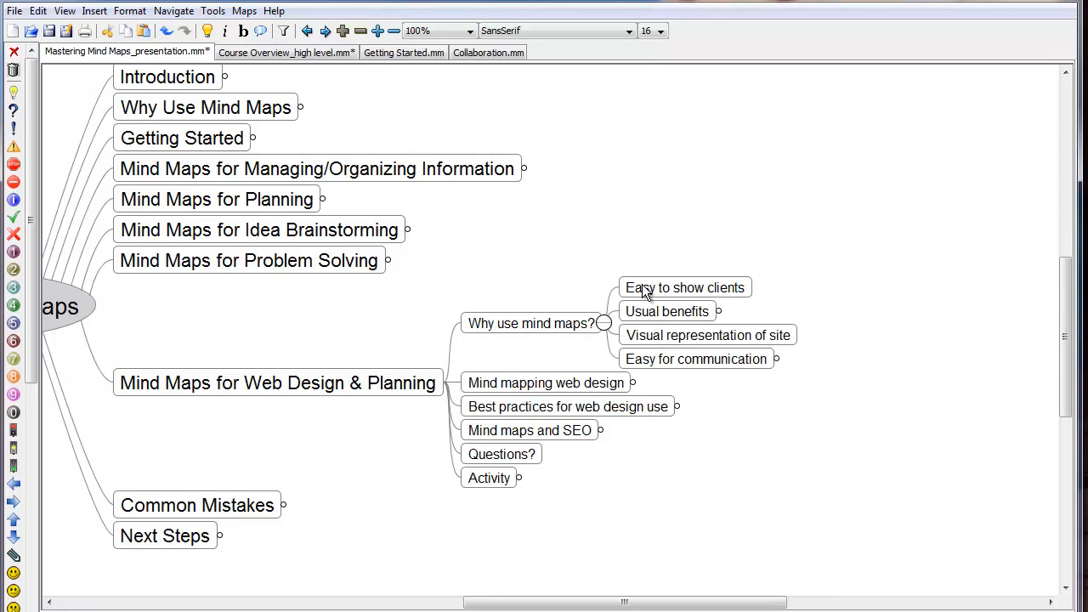
click(719, 312)
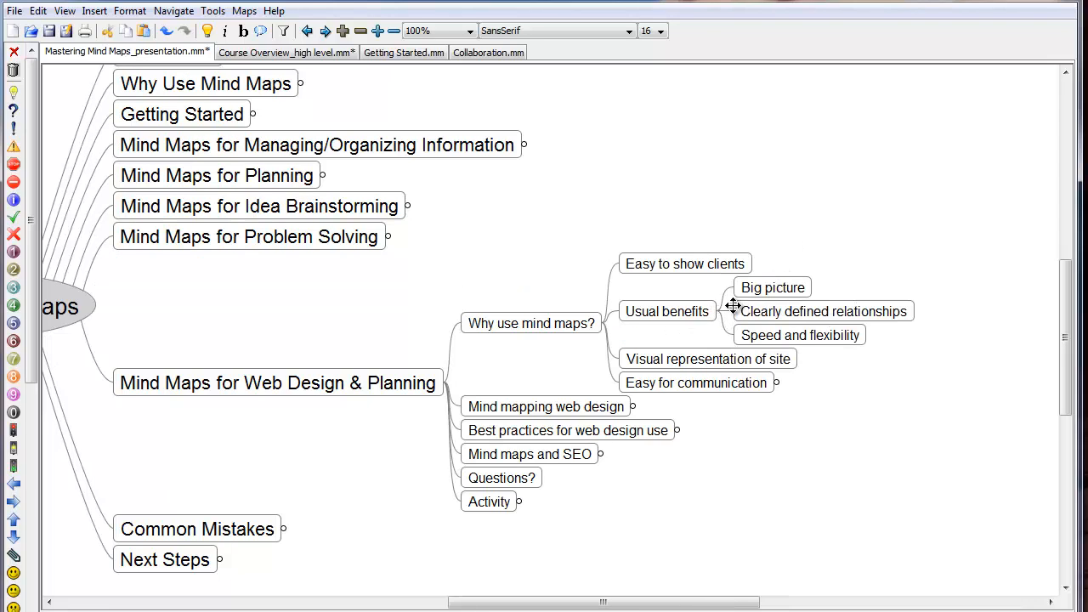
click(719, 311)
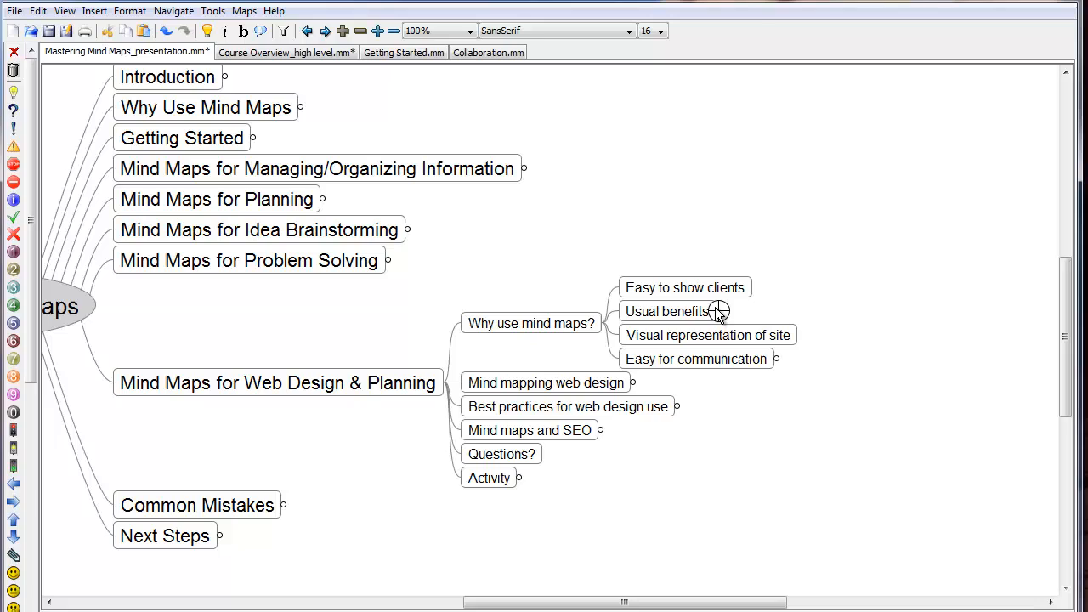
click(776, 359)
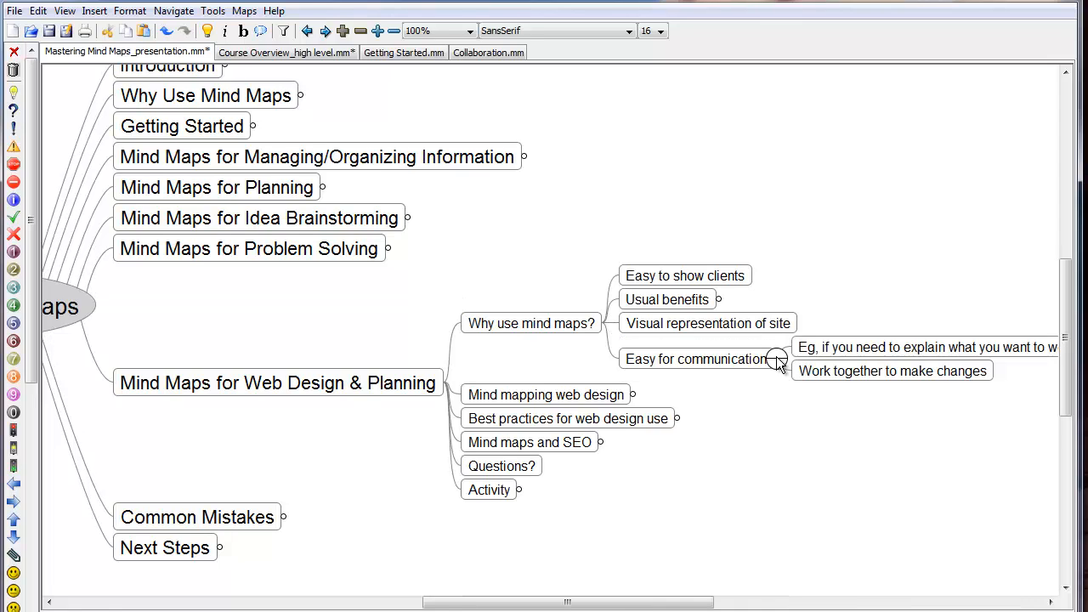
click(777, 358)
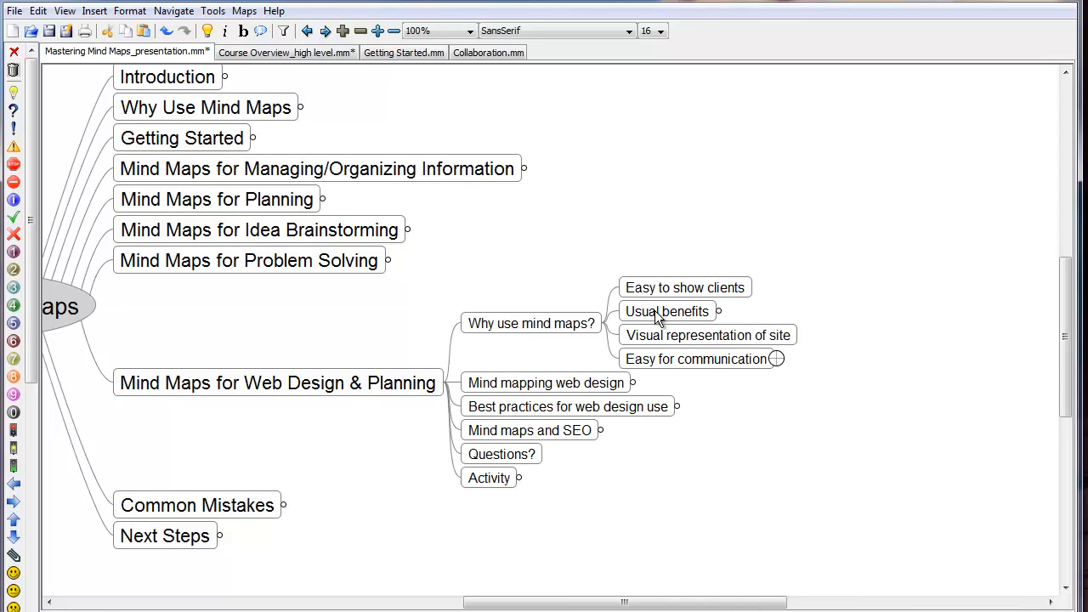
click(604, 324)
click(445, 382)
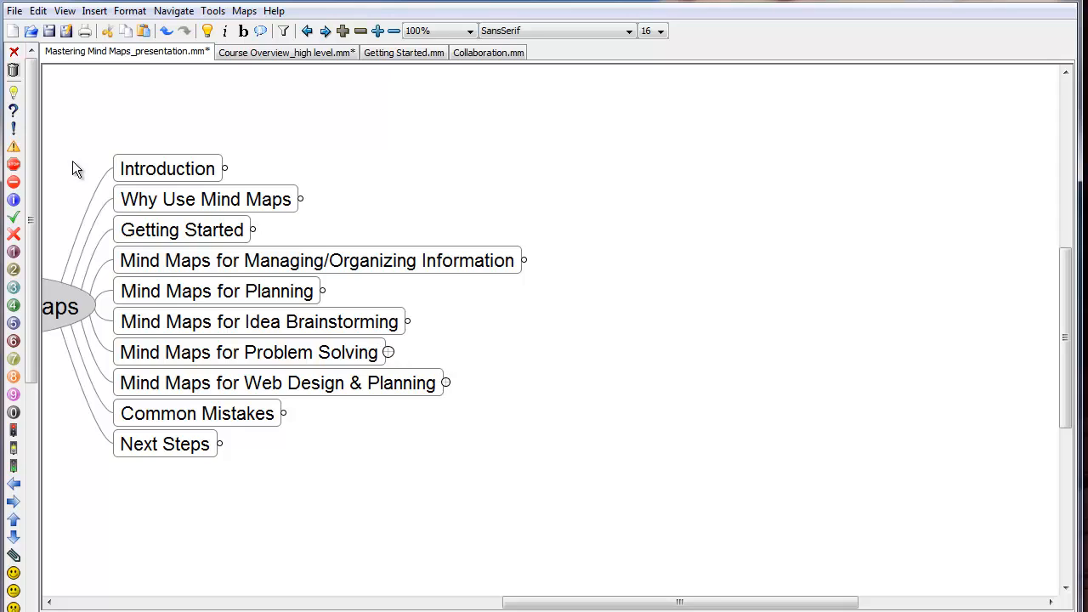
- Expand Mind Maps for Web Design & Planning through Why use mind maps? down to the subtopics of Easy for communication
drag(73, 169, 313, 162)
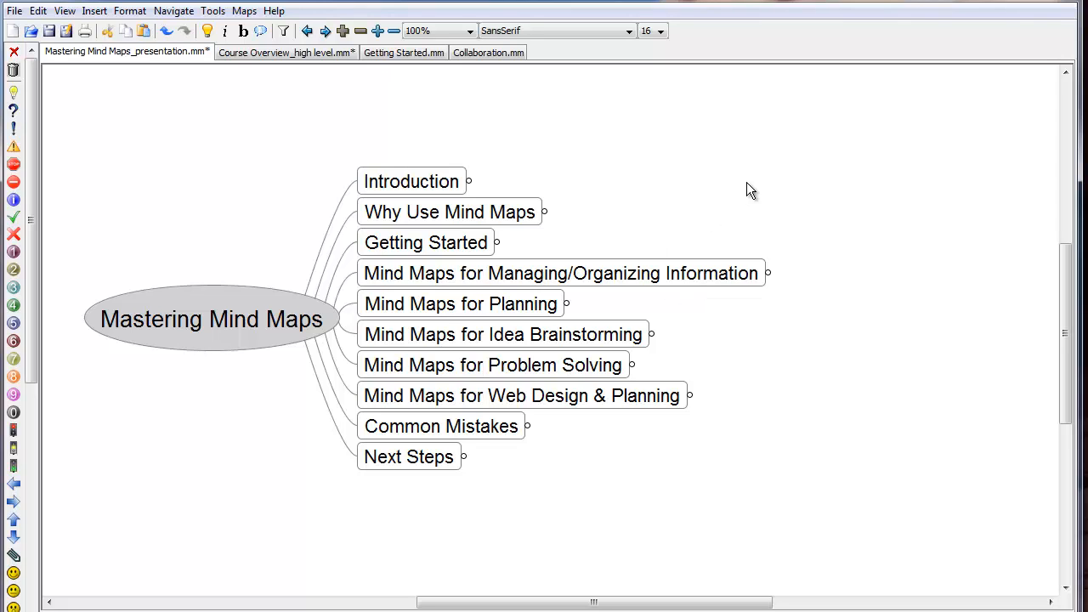
drag(765, 167, 629, 147)
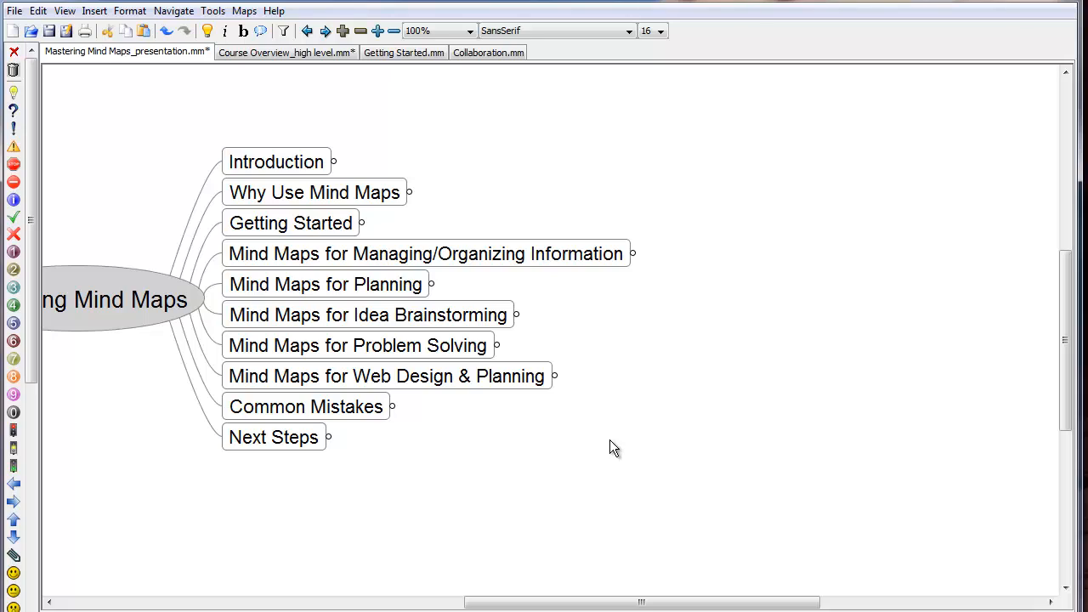
click(555, 377)
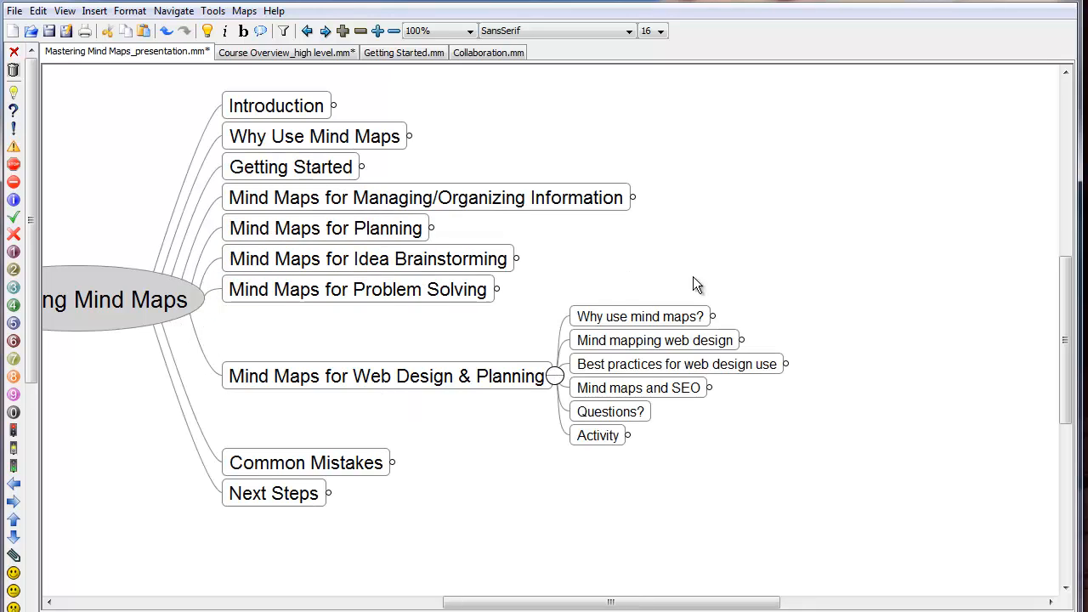
drag(875, 230, 655, 211)
click(494, 293)
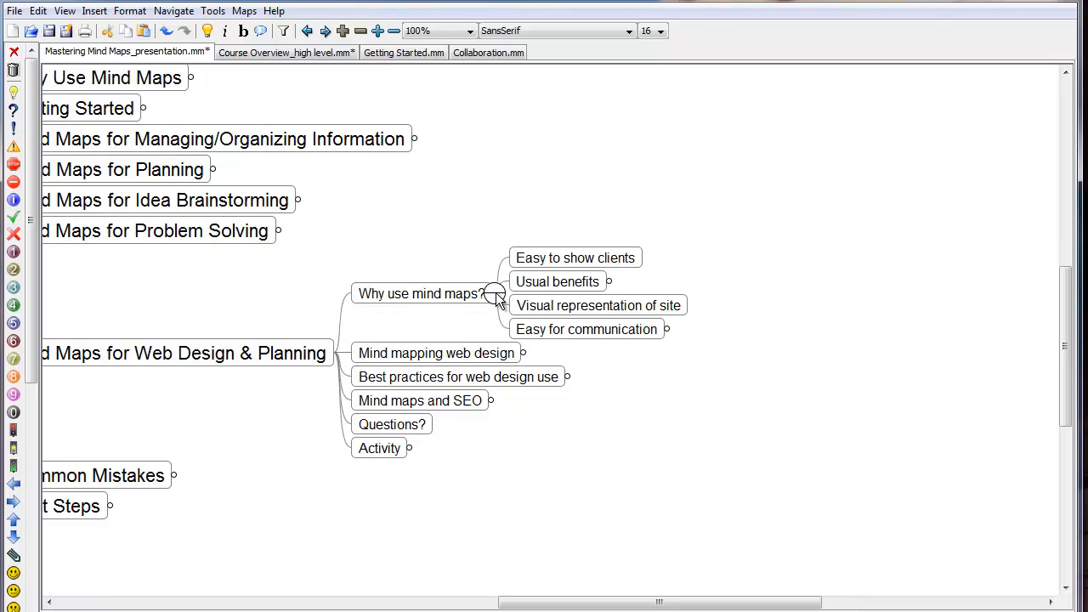
click(667, 332)
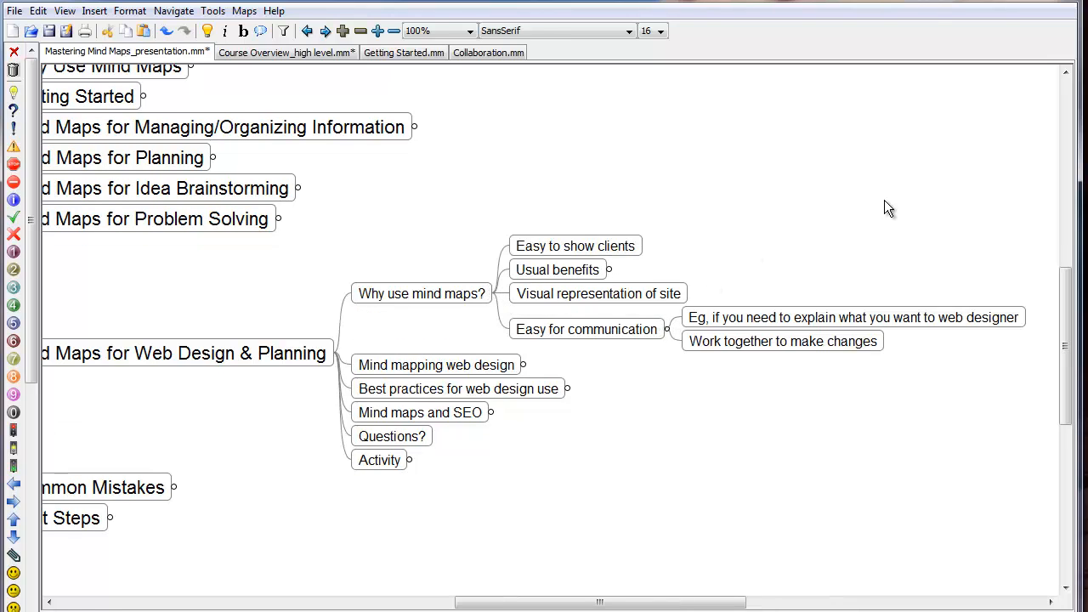
drag(886, 205, 674, 189)
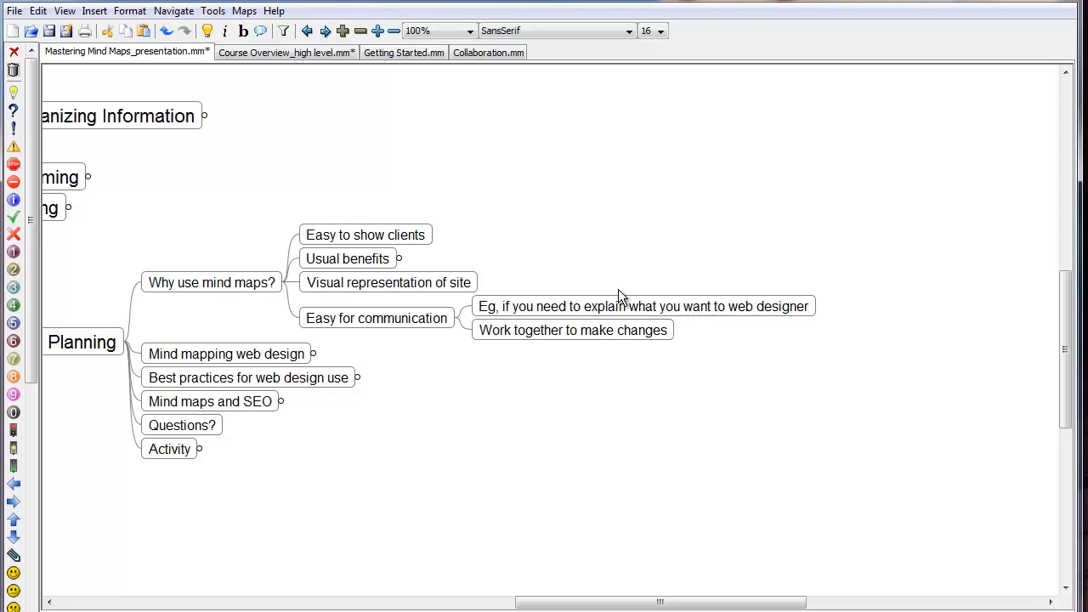
- Add a sibling node "Reviewing changes made" after "Work together to make changes"
click(590, 330)
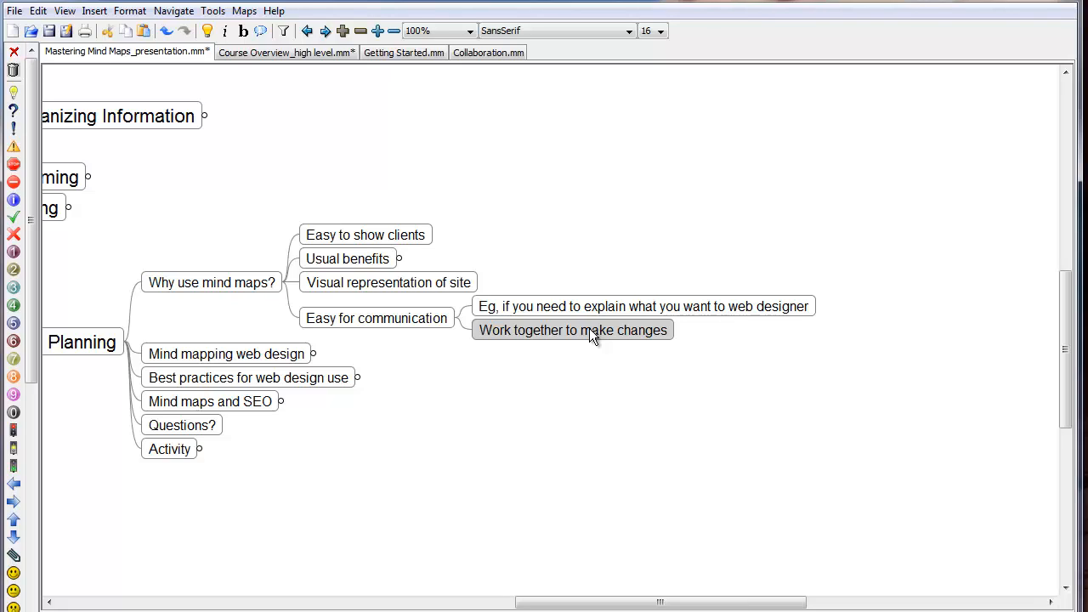
key(Return)
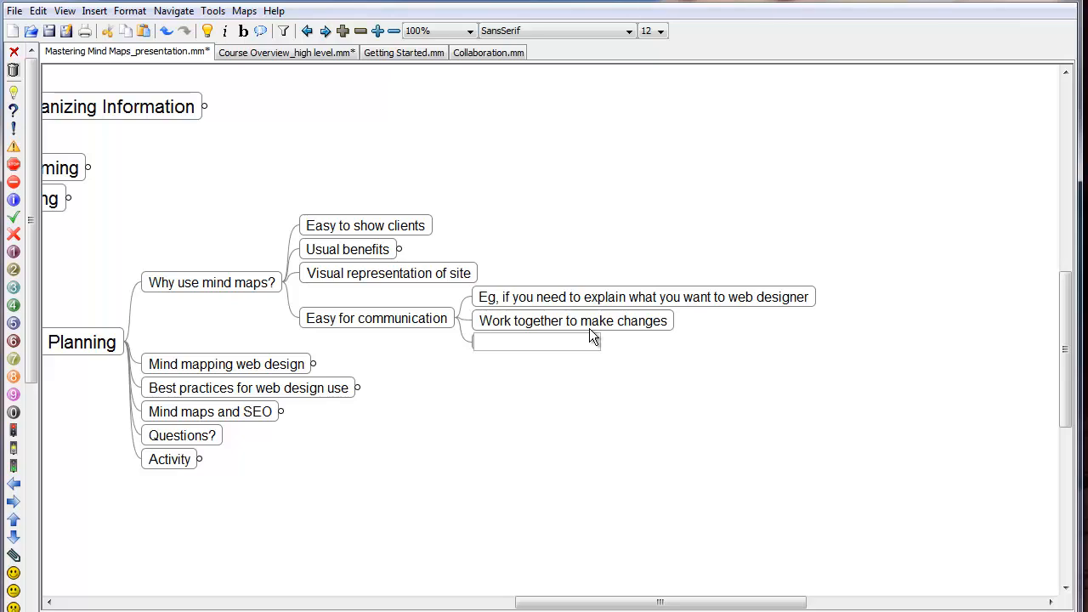
text(Reviewing chang)
key(Return)
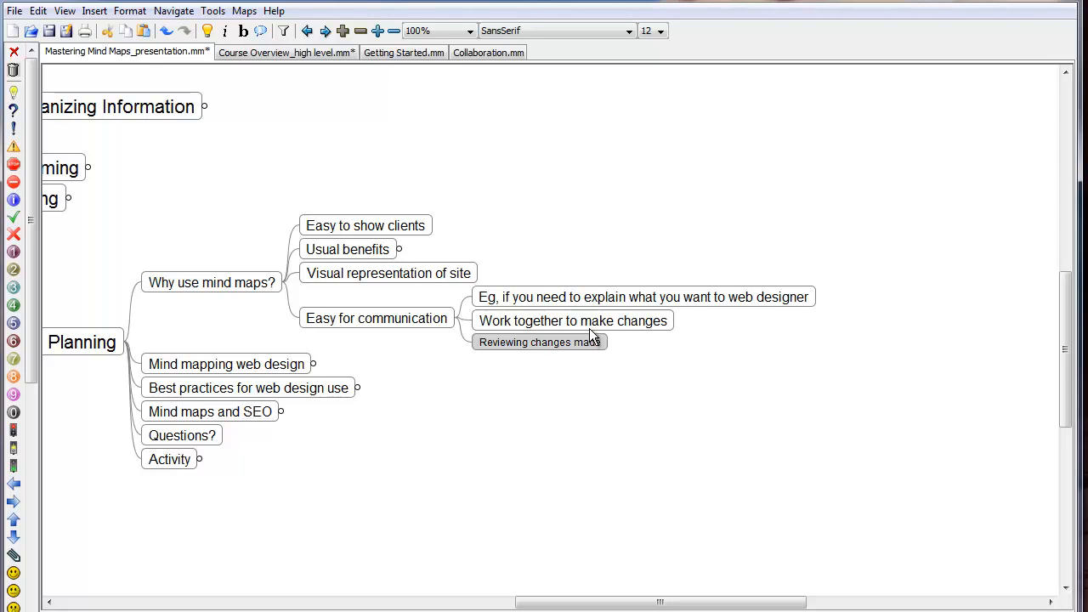
- Collapse Easy for communication, Why use mind maps? and the whole Mind Maps for Web Design & Planning branch
click(456, 318)
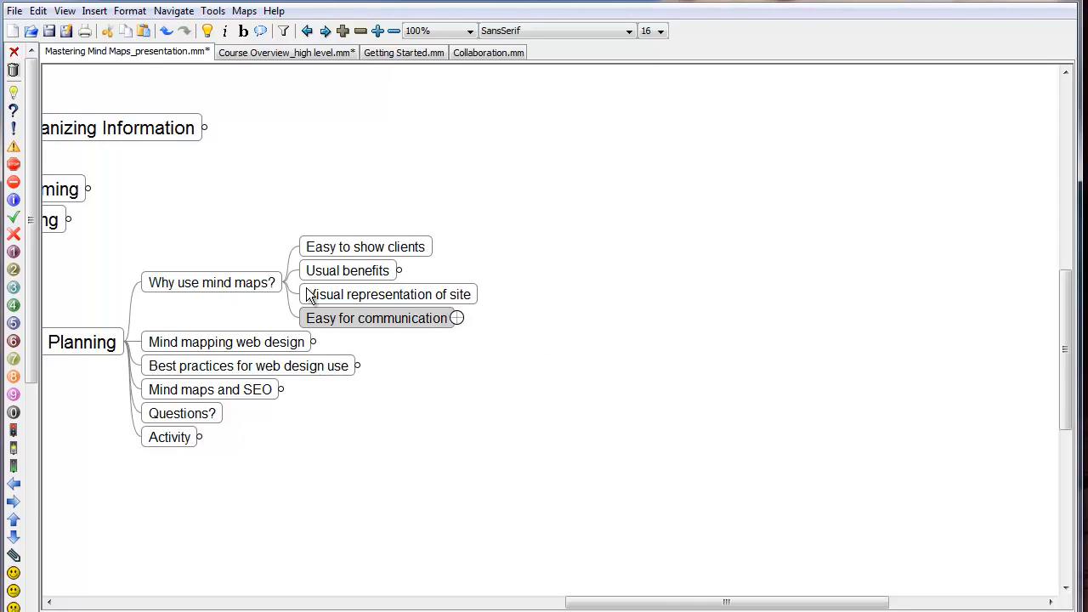
click(279, 282)
drag(226, 170, 652, 168)
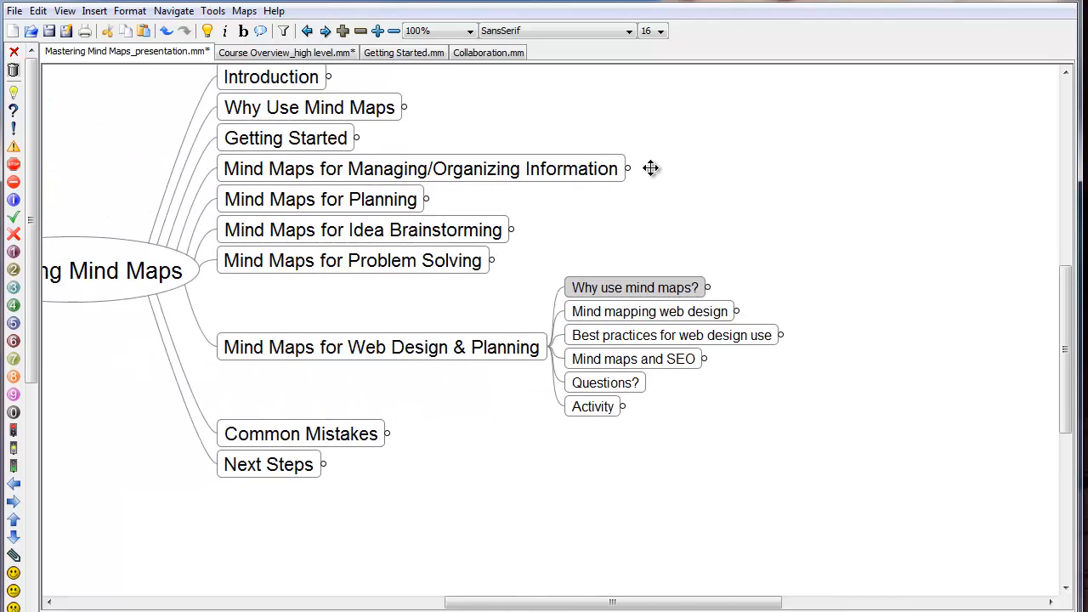
key(Left)
key(space)
drag(757, 479, 585, 506)
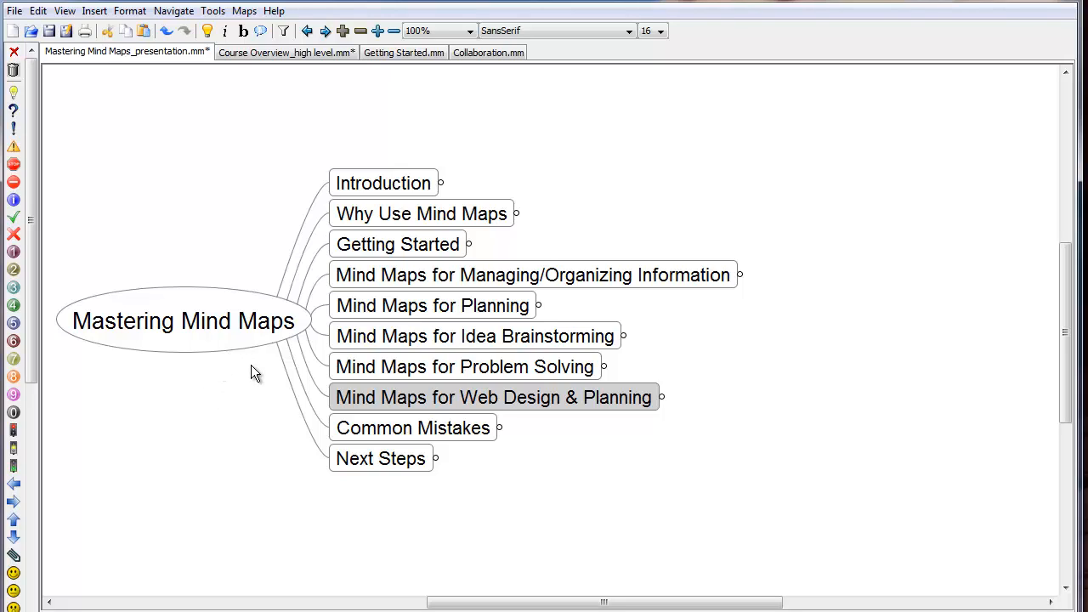
- Switch to the Course Overview_high level map and add a sibling node "Planning" after Next Steps
click(247, 52)
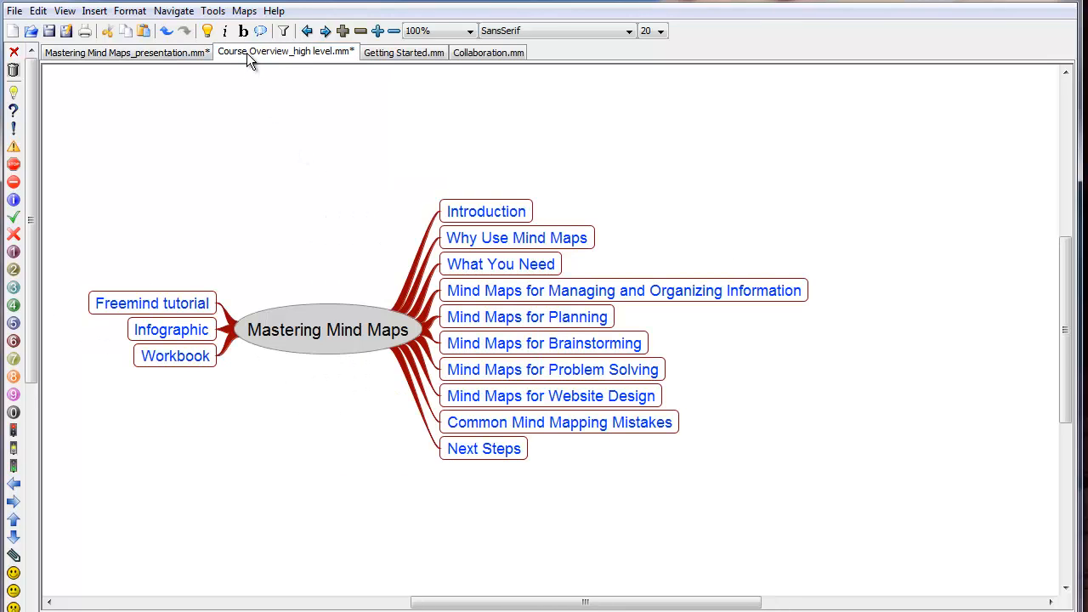
mouse_move(368, 162)
mouse_down()
mouse_move(315, 162)
mouse_move(357, 144)
mouse_up()
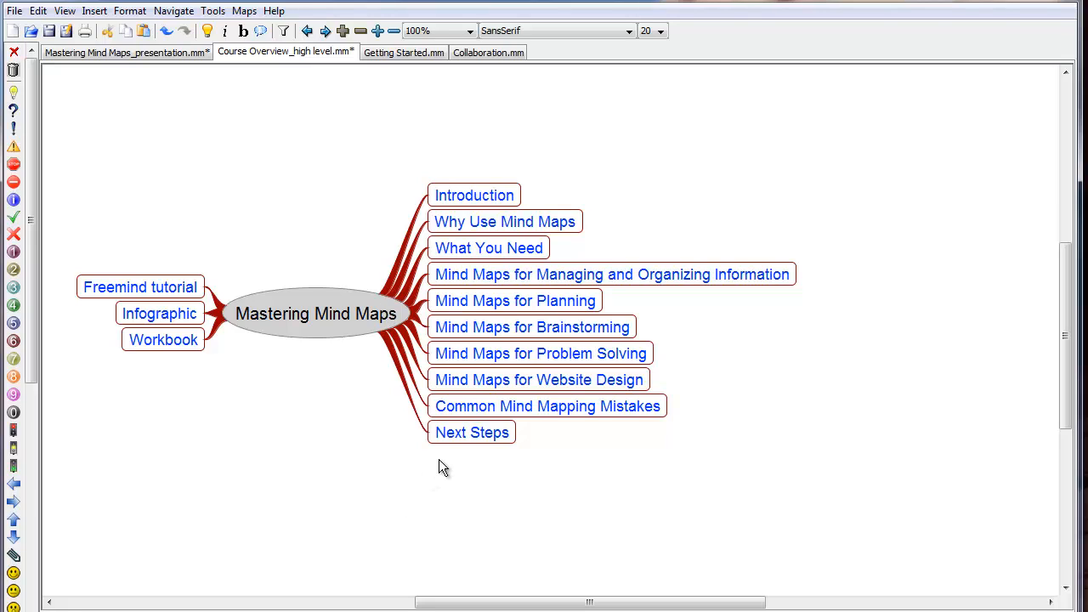
click(465, 435)
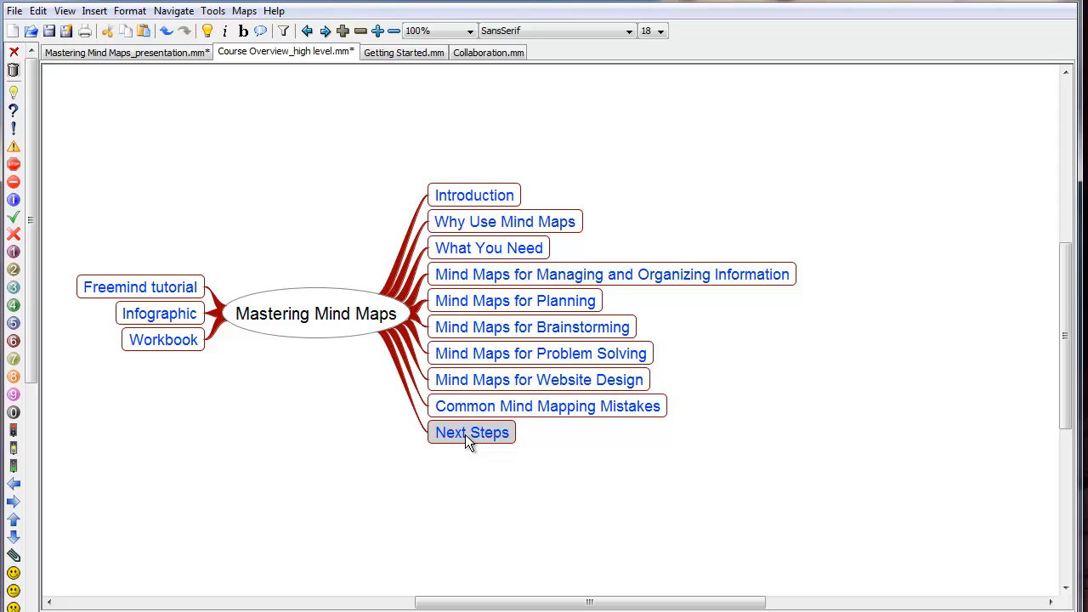
key(Return)
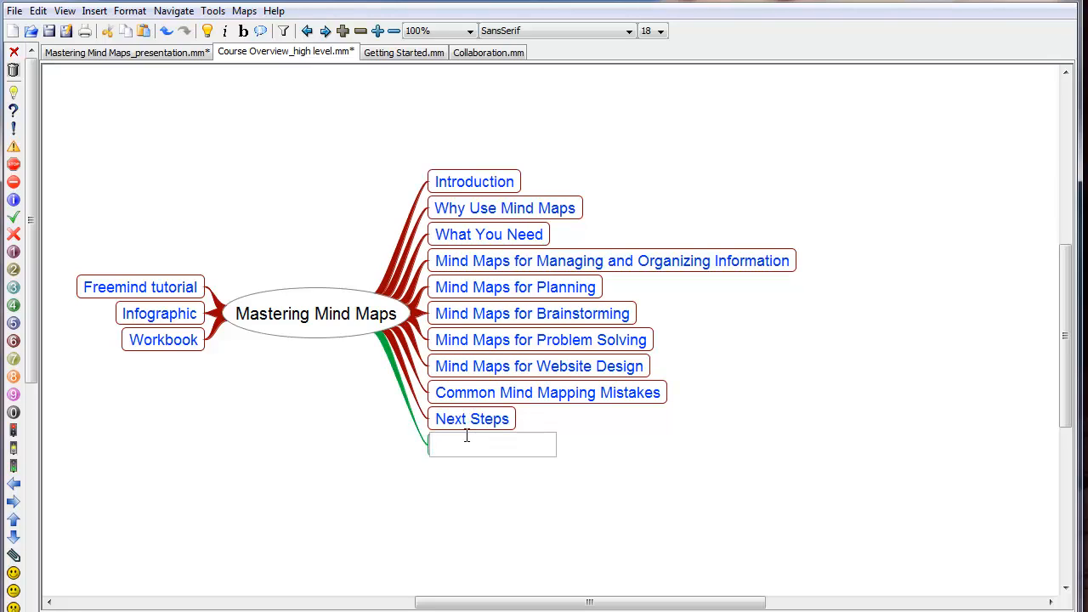
text(Planning)
key(Return)
- Undo both the text entry and the creation of the node added after Next Steps
click(168, 34)
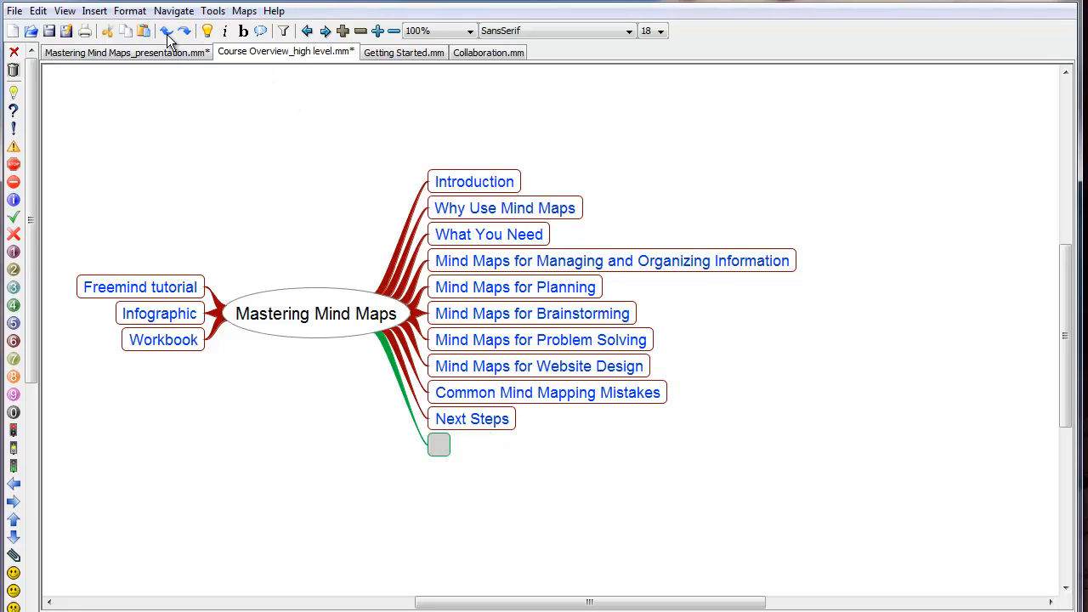
click(168, 34)
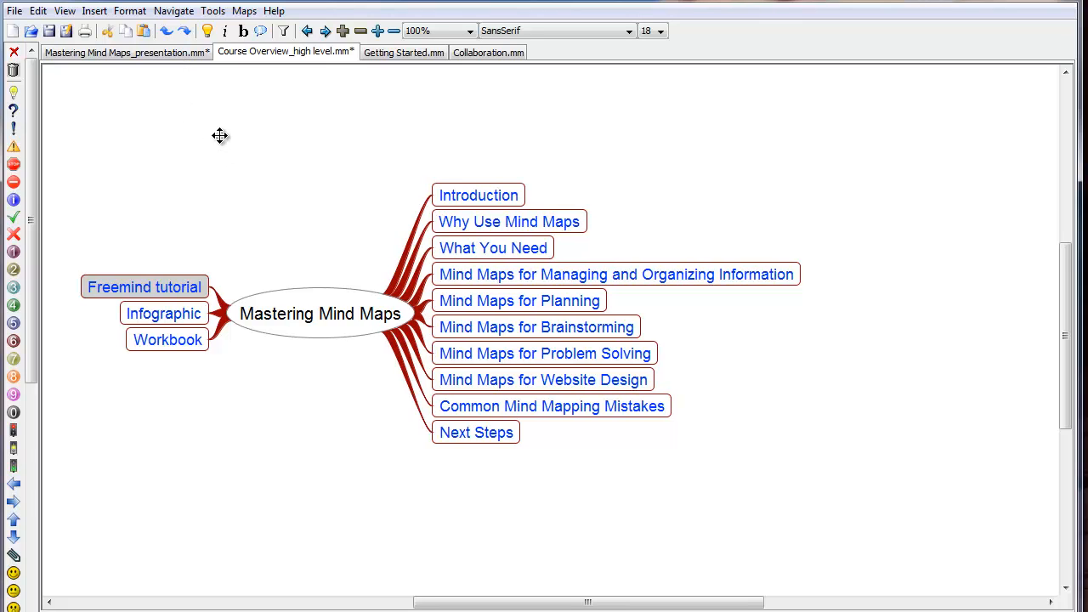
drag(219, 136, 263, 155)
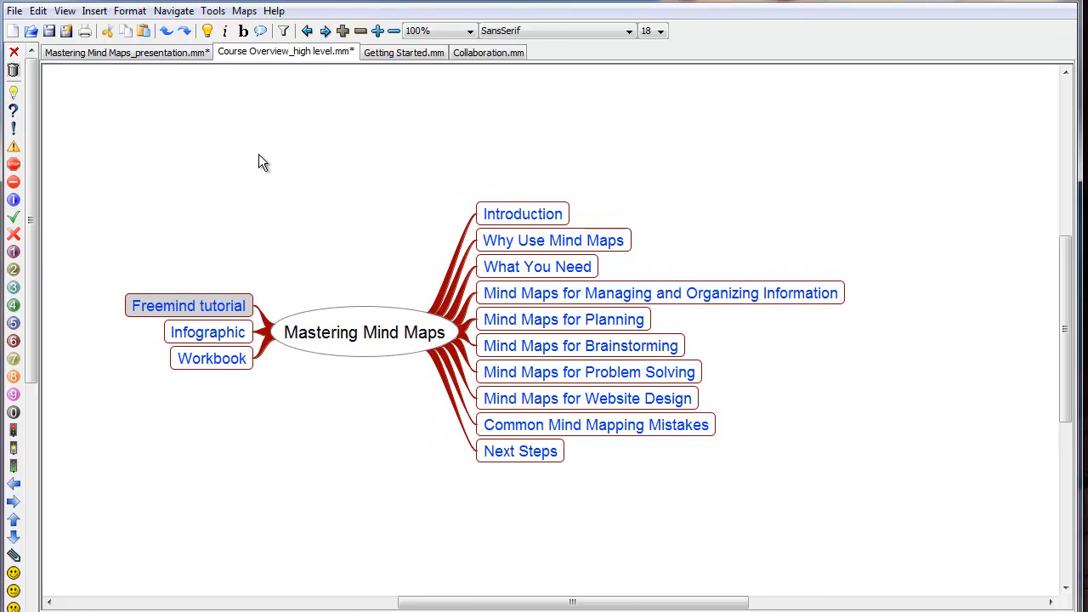
- Insert the cover_thumb image from the eCovers folder into the central node of the Mastering Mind Maps_presentation map
click(136, 52)
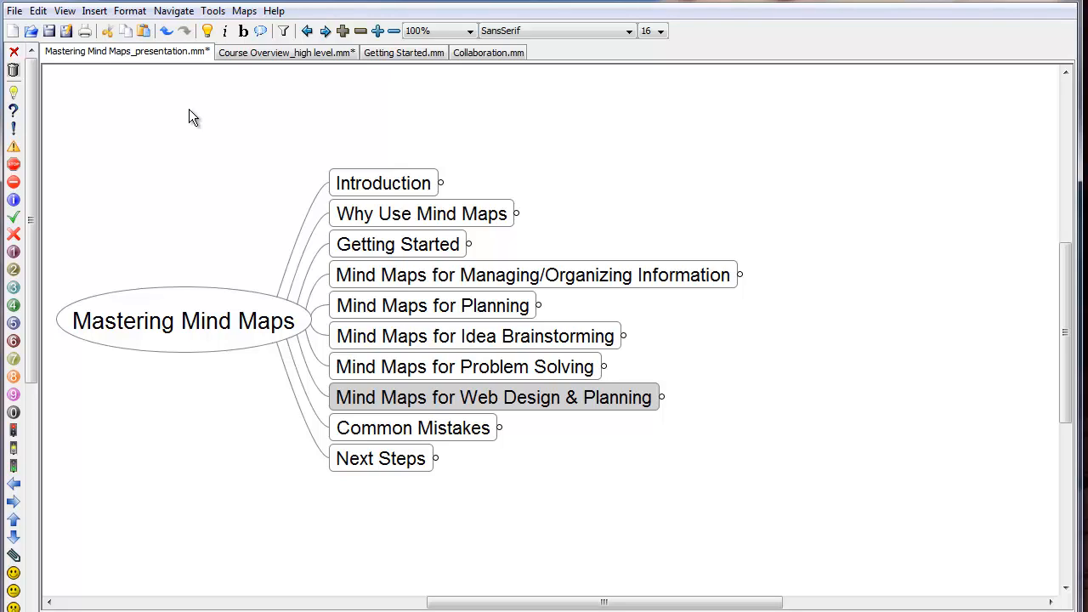
click(208, 315)
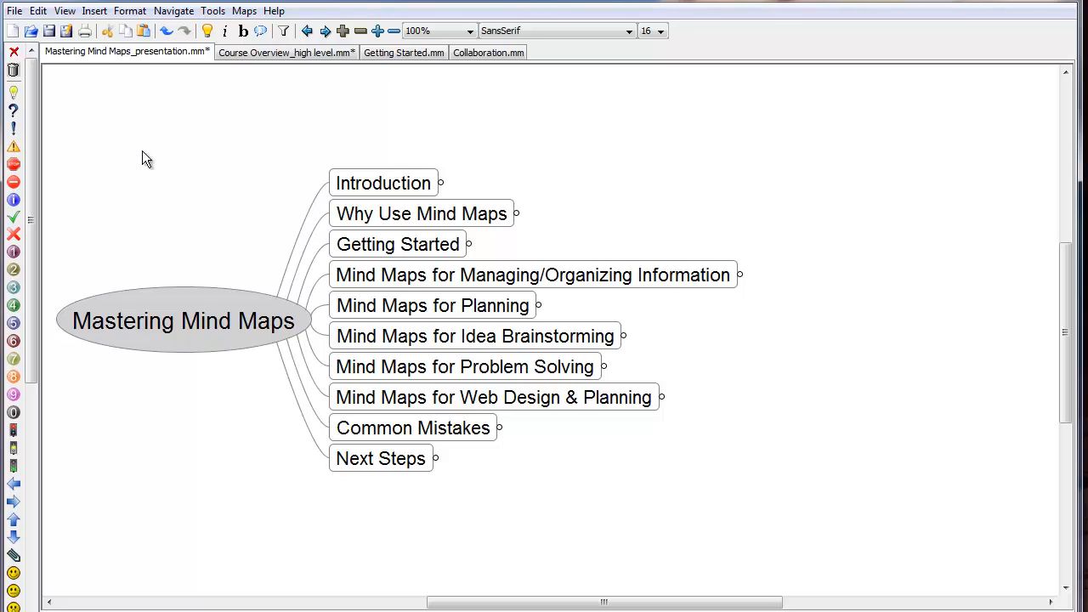
click(94, 12)
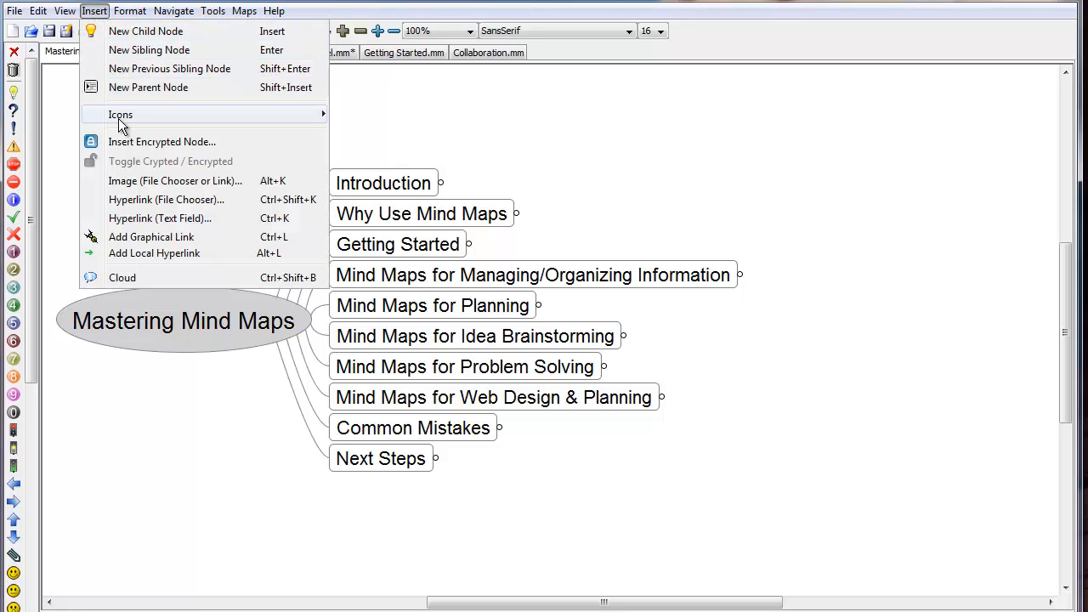
click(136, 182)
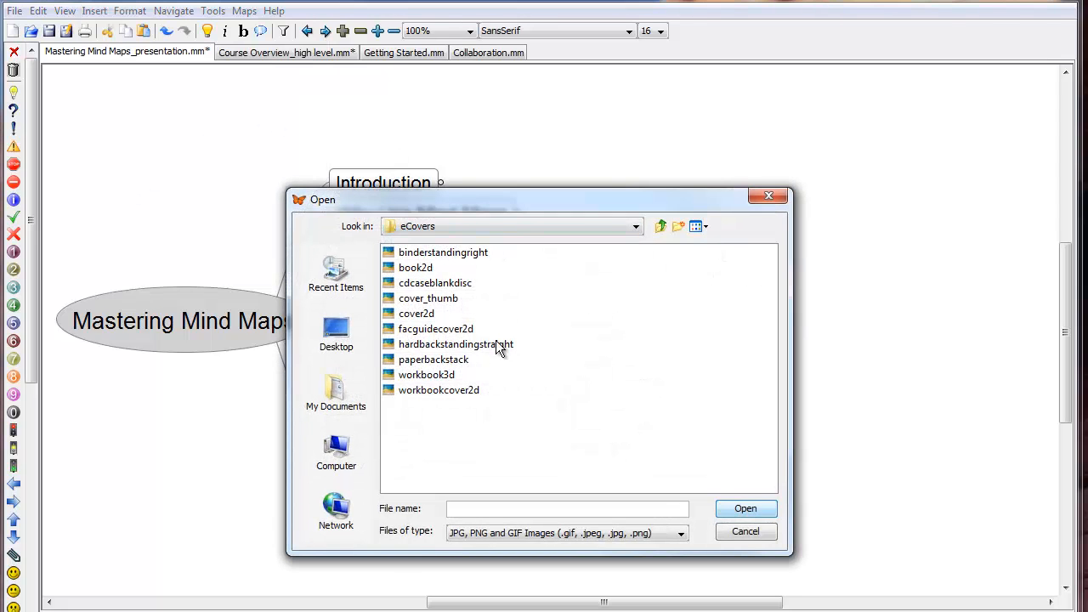
click(455, 300)
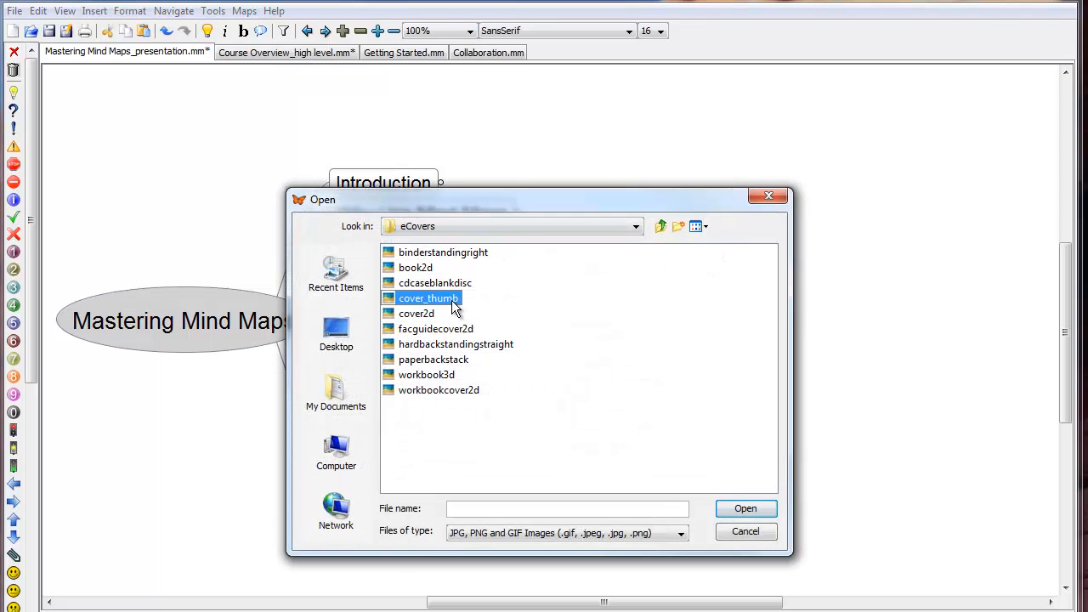
click(740, 508)
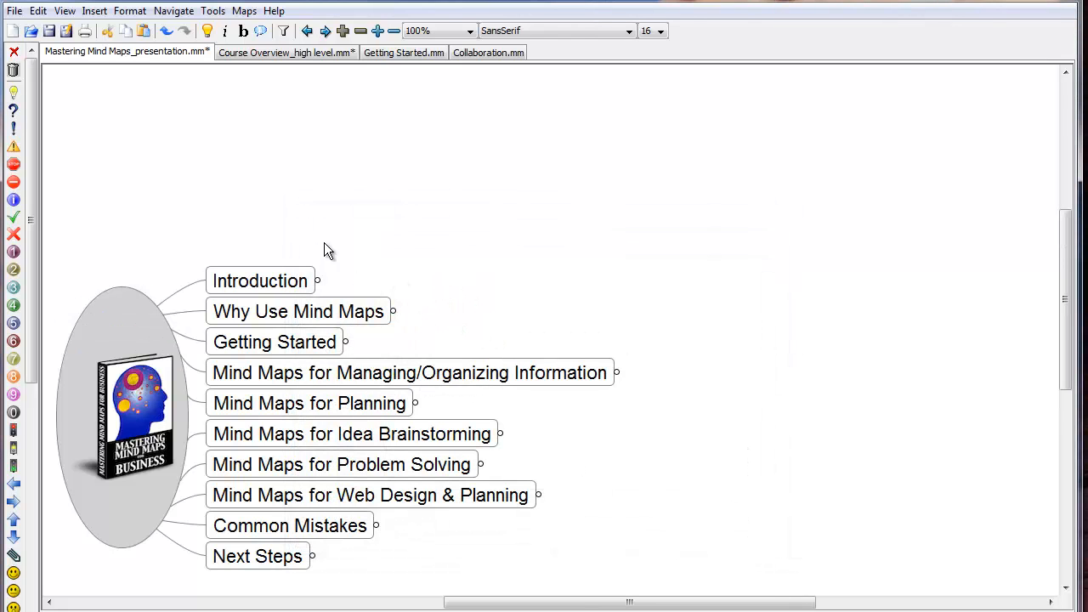
- Undo the image insertion in the central Mastering Mind Maps node
drag(257, 231, 257, 159)
click(166, 32)
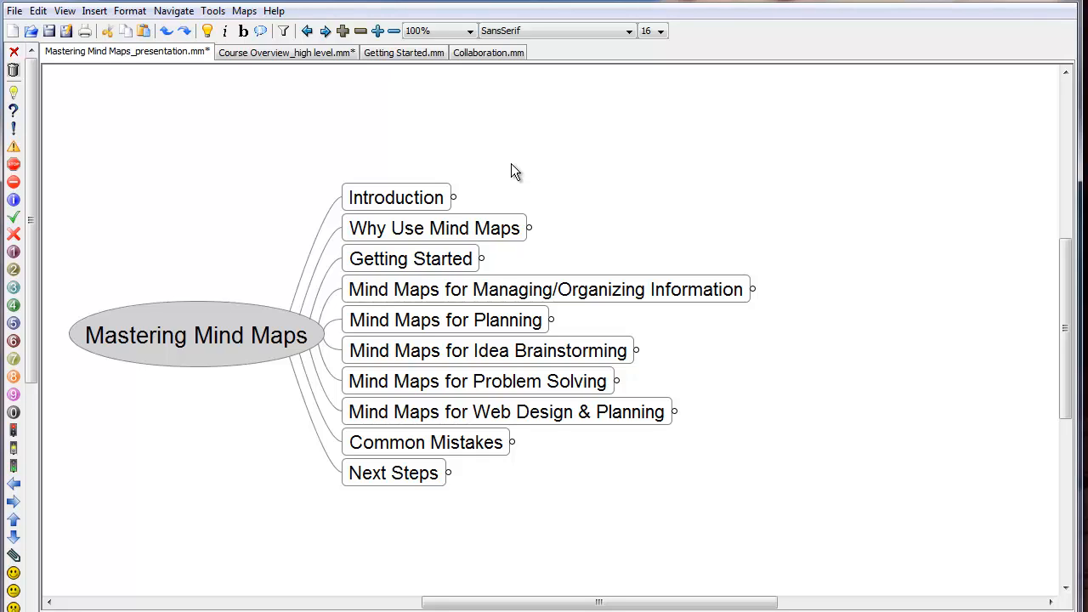
- Compare the layouts of the Course Overview_high level and Collaboration maps with the Mastering Mind Maps_presentation map, ending on the presentation map
click(337, 53)
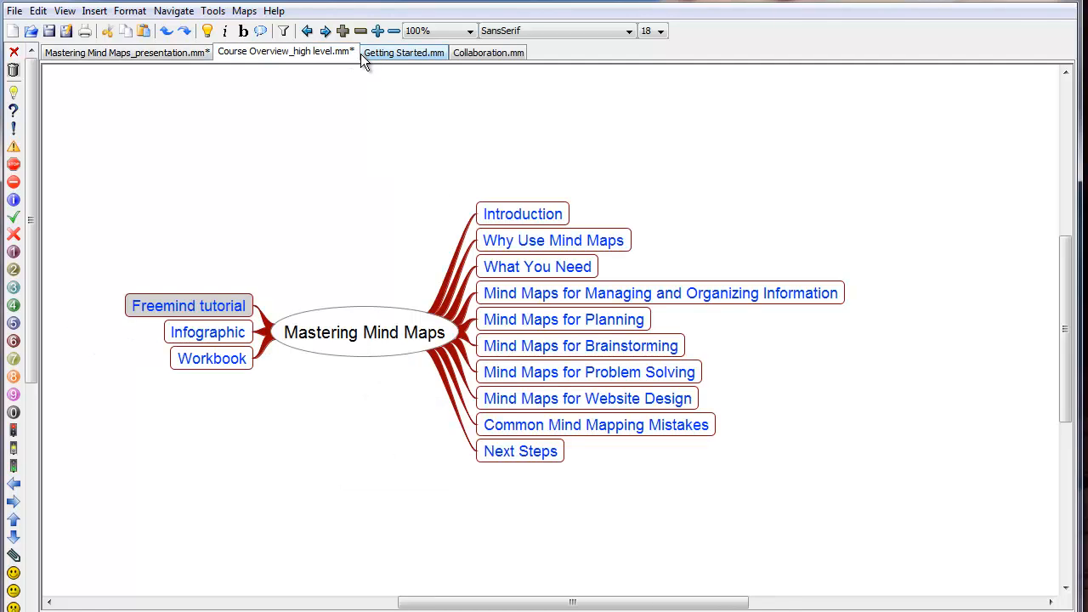
click(475, 55)
drag(534, 134, 525, 117)
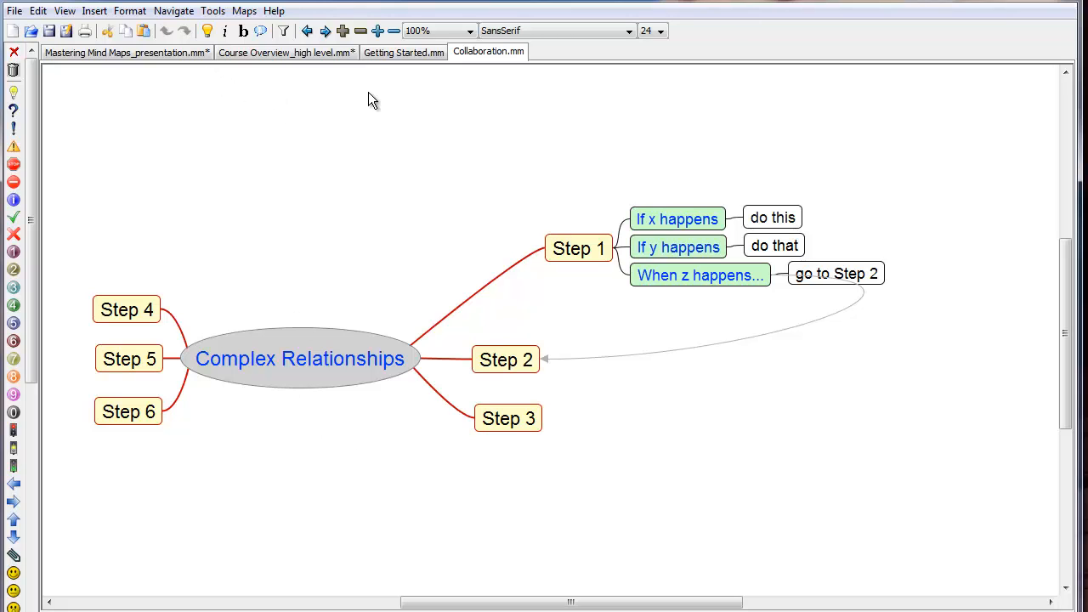
click(158, 54)
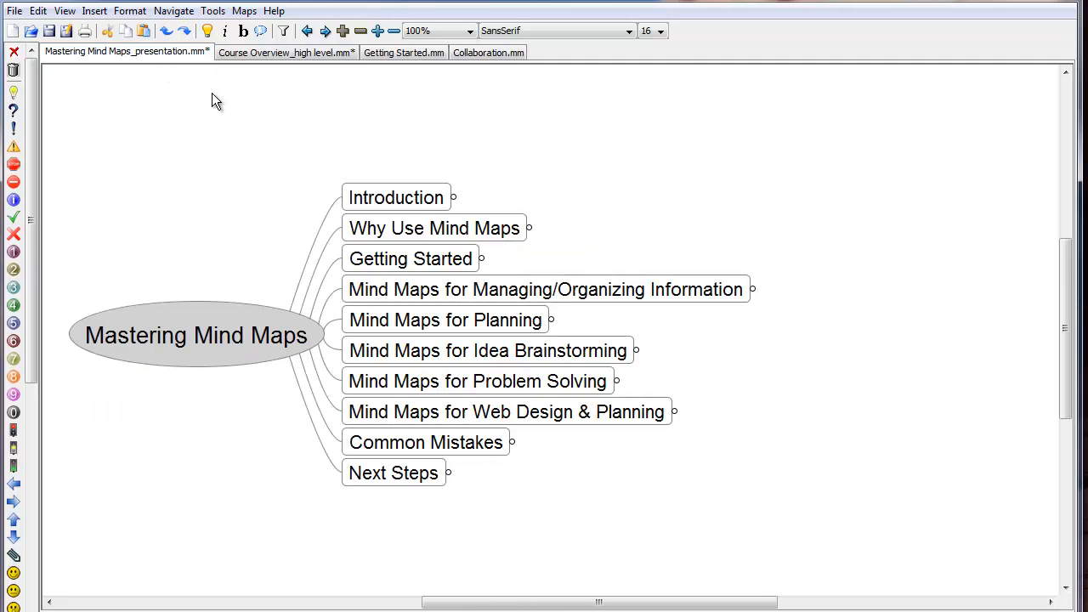
click(477, 59)
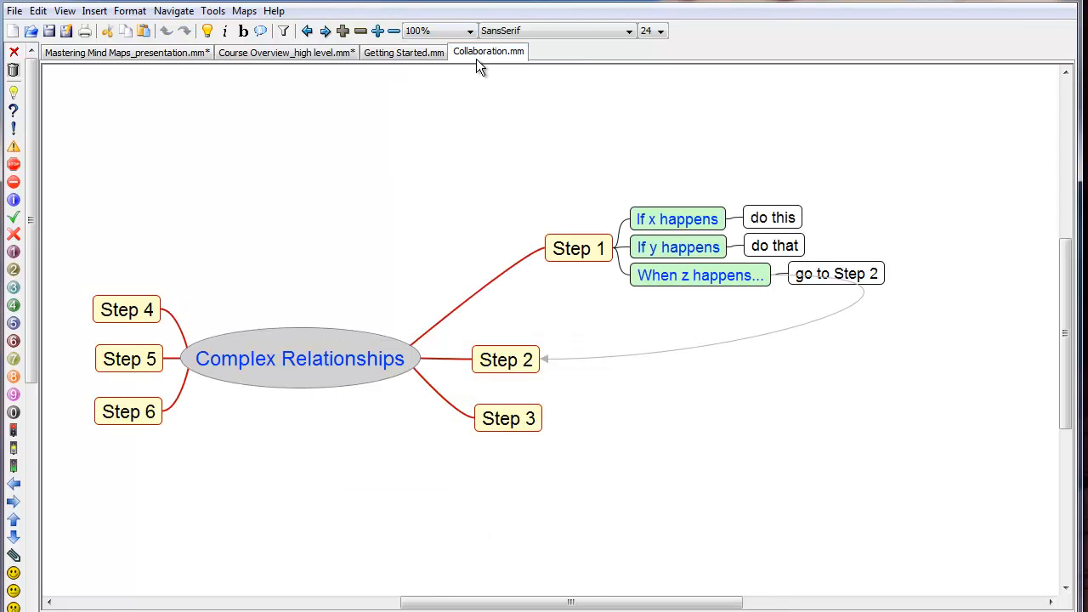
click(163, 54)
drag(165, 213, 215, 198)
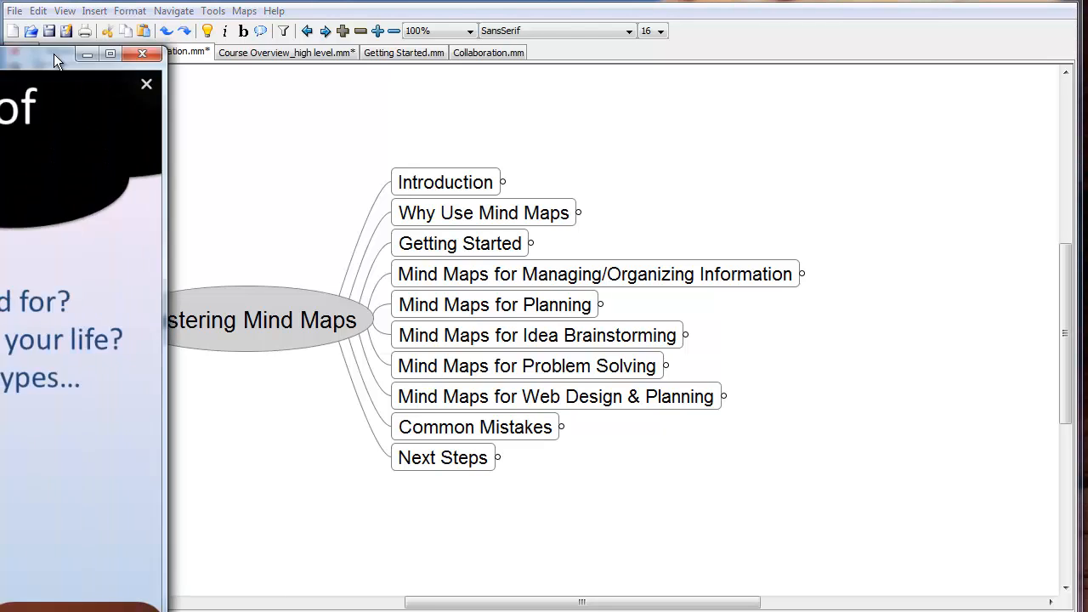
- Bring the Types of Mind Maps.png window of Picasa Photo Viewer into view over the mind map
drag(54, 54, 502, 23)
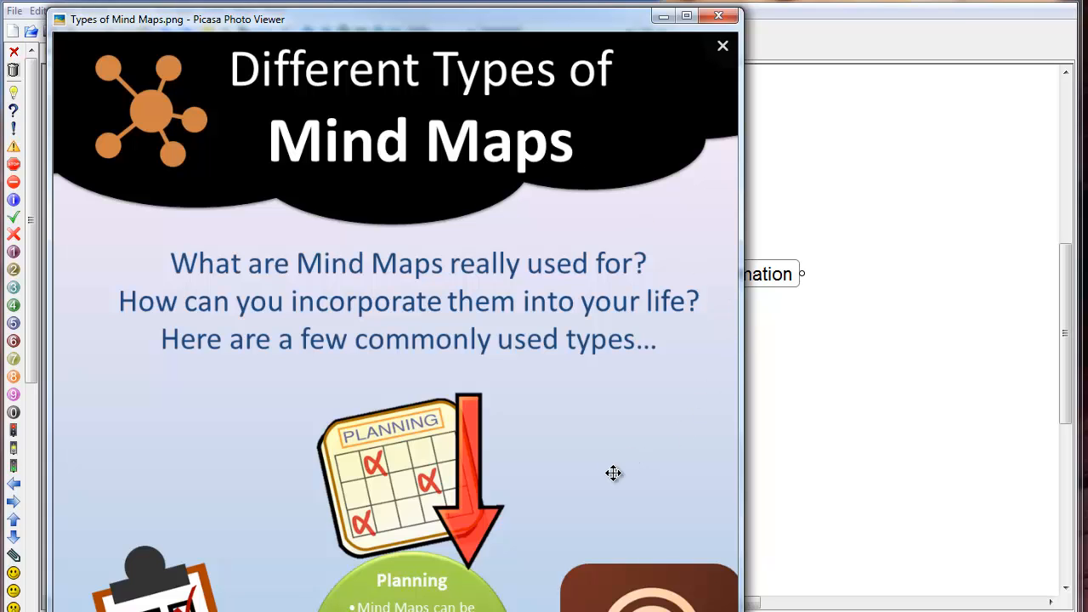